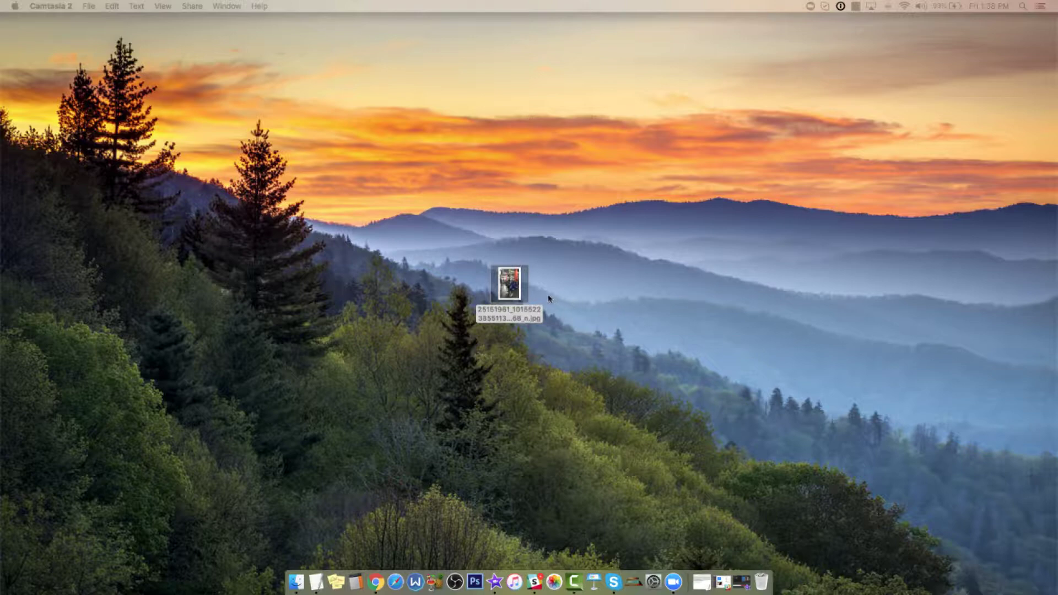
Step: Select the knight-lifting-a-barbell JPG on the desktop
{"action": "left_click", "coordinate": [513, 285]}
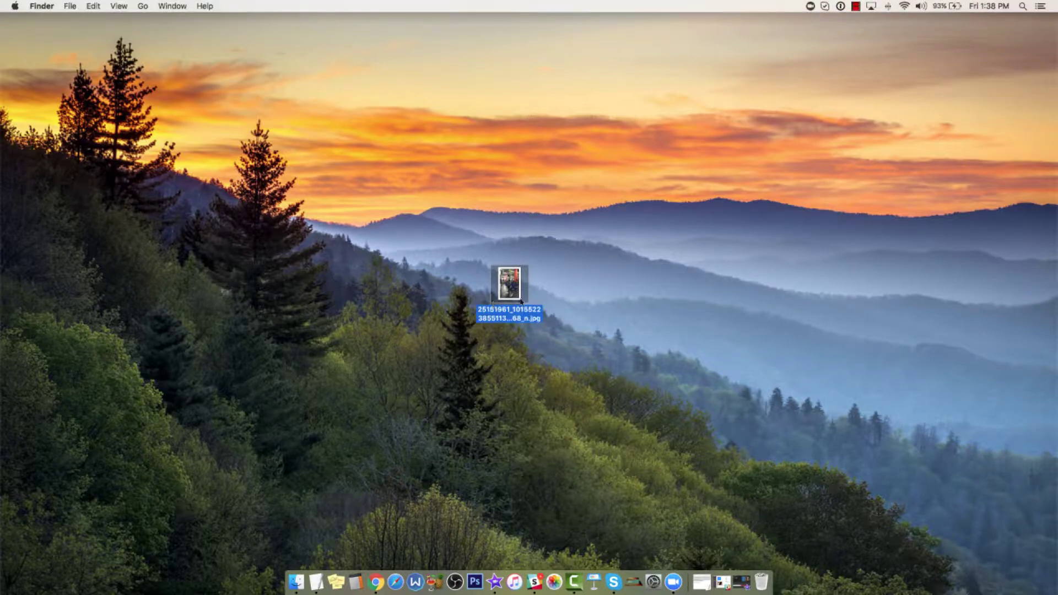
Step: Open the knight JPG in Preview, centre its window, and flip it horizontally via Tools
{"action": "double_click", "coordinate": [510, 284]}
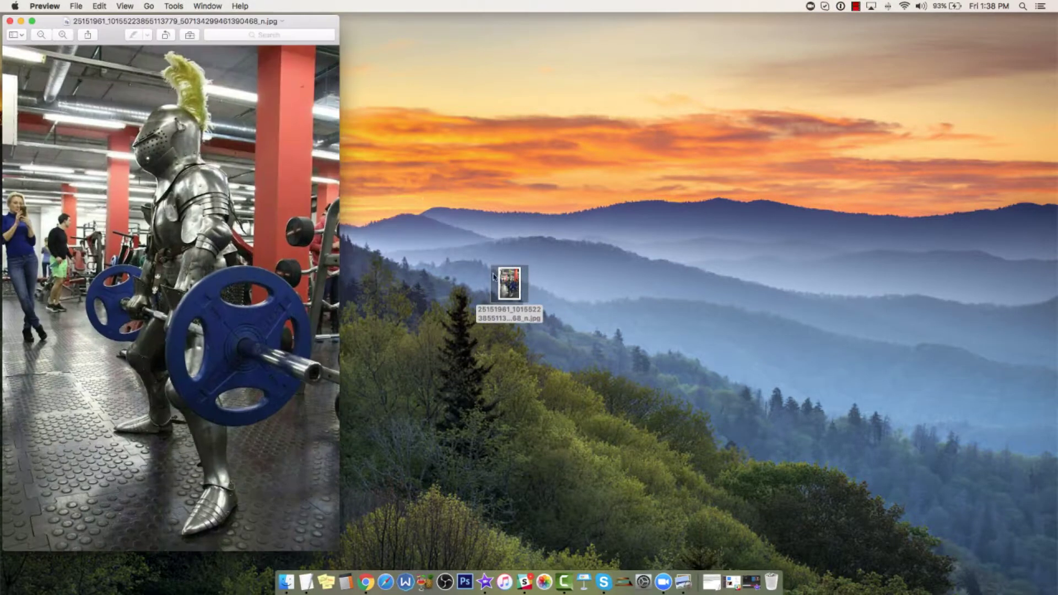
{"action": "left_click_drag", "start_coordinate": [228, 19], "coordinate": [575, 32]}
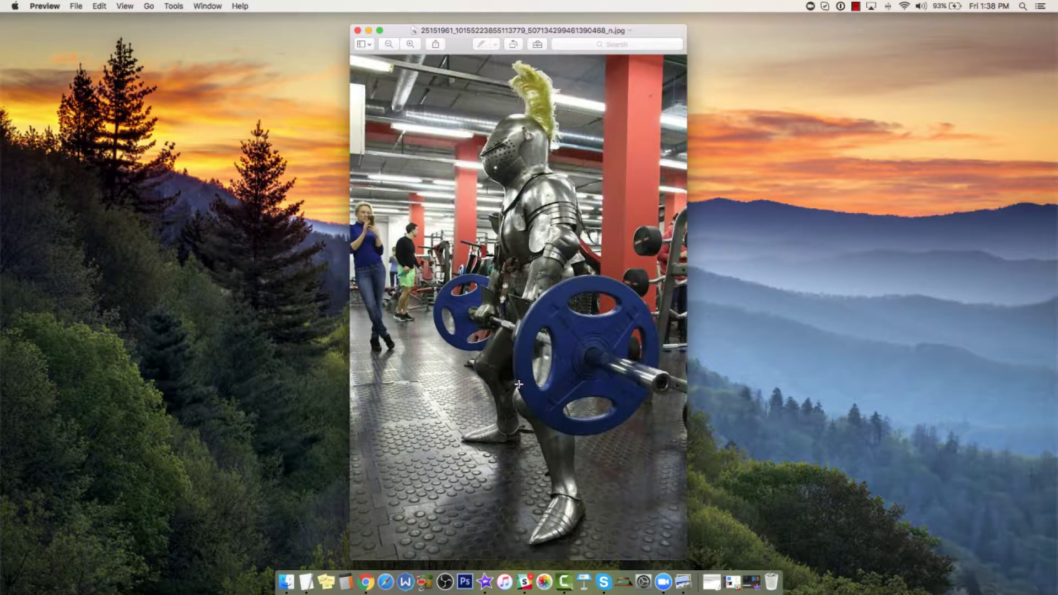
{"action": "left_click", "coordinate": [208, 5]}
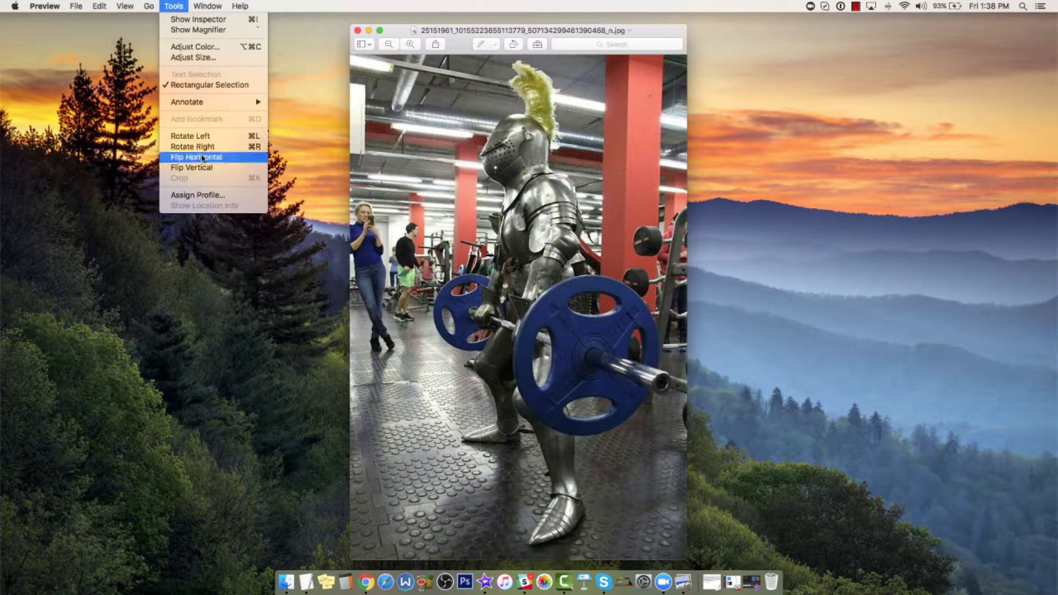
{"action": "left_click", "coordinate": [181, 8]}
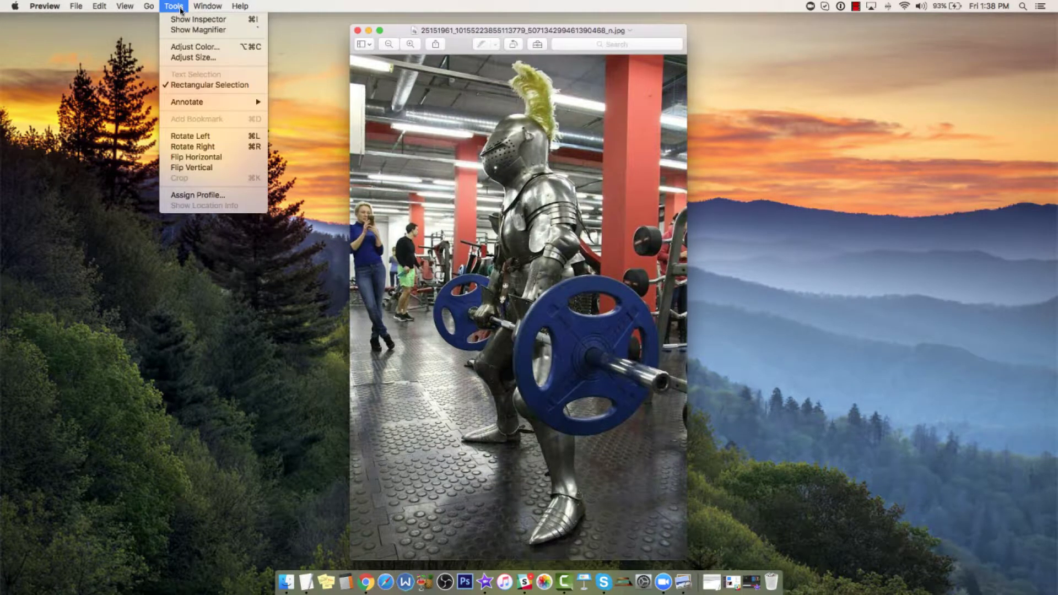
{"action": "left_click", "coordinate": [197, 157]}
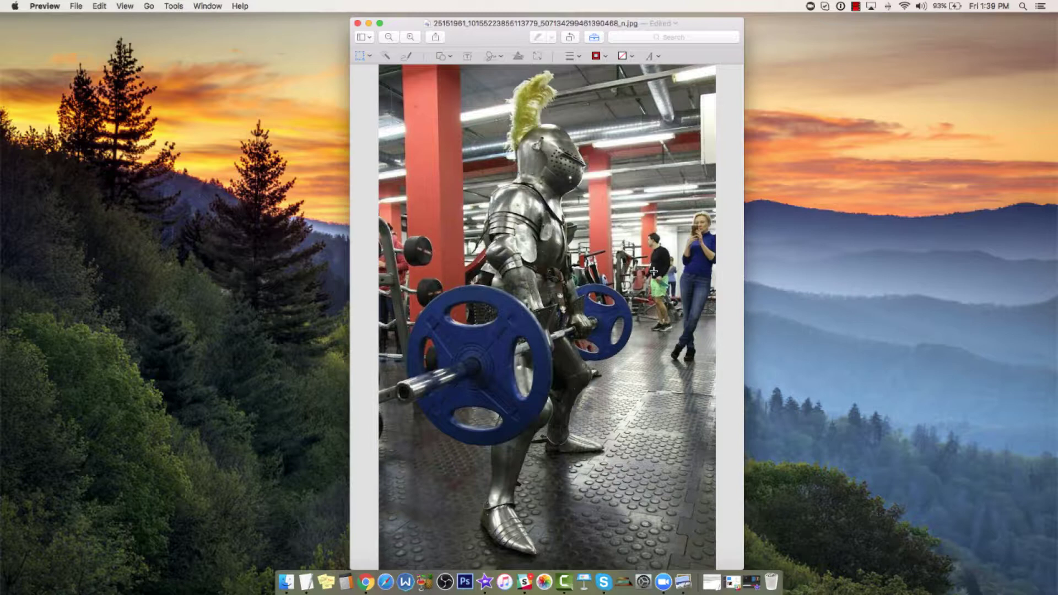
Step: Close the mirrored photo to save the flip, then reopen it in Preview
{"action": "left_click", "coordinate": [359, 24]}
{"action": "double_click", "coordinate": [510, 284]}
{"action": "left_click", "coordinate": [45, 6]}
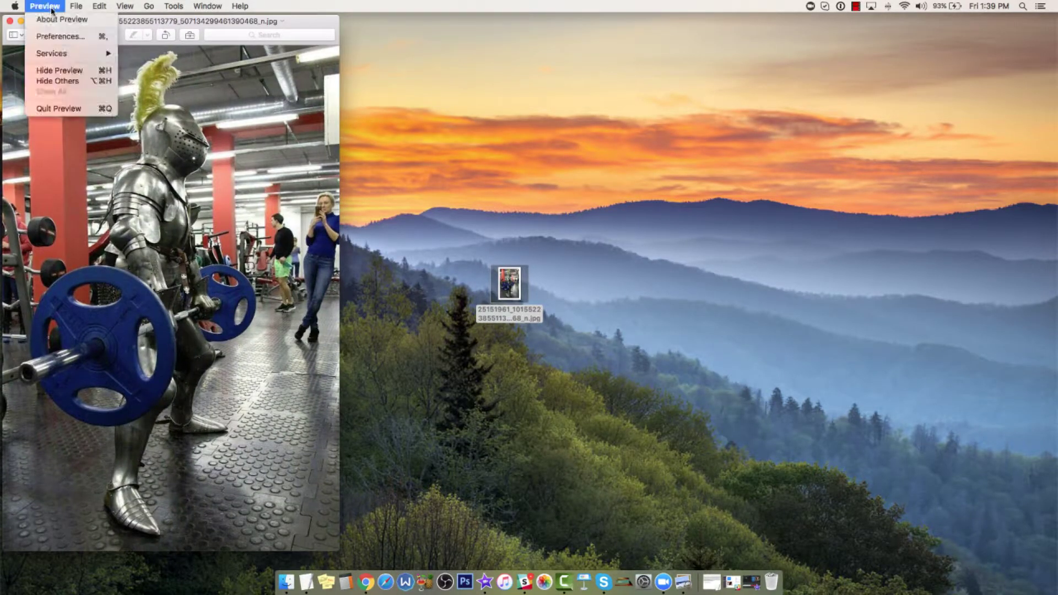
{"action": "left_click", "coordinate": [281, 25]}
Step: Centre the window and flip the photo horizontally back to its original orientation
{"action": "left_click_drag", "start_coordinate": [282, 25], "coordinate": [617, 23]}
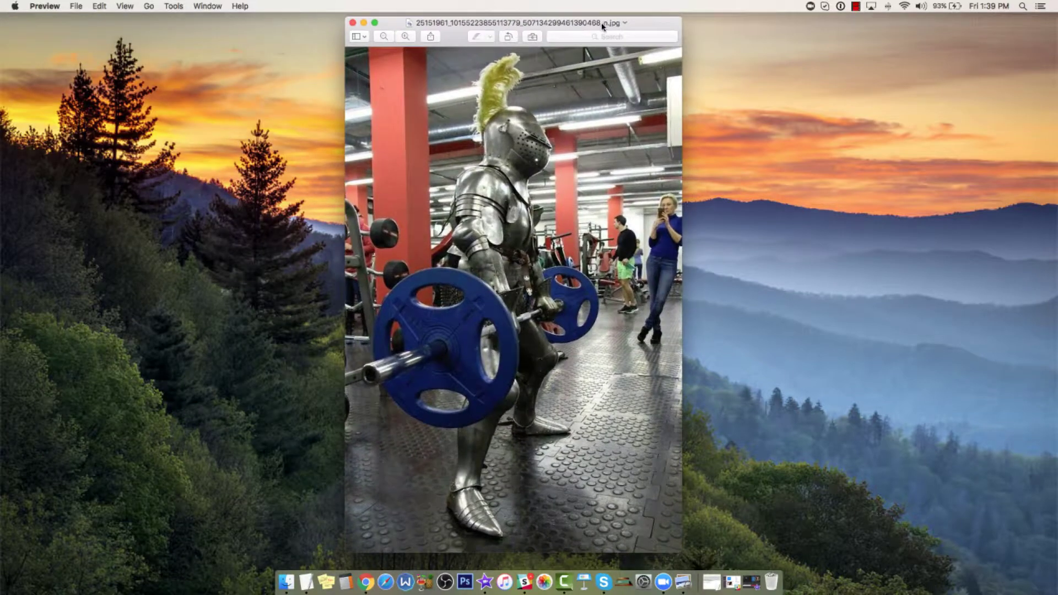
{"action": "left_click", "coordinate": [149, 6]}
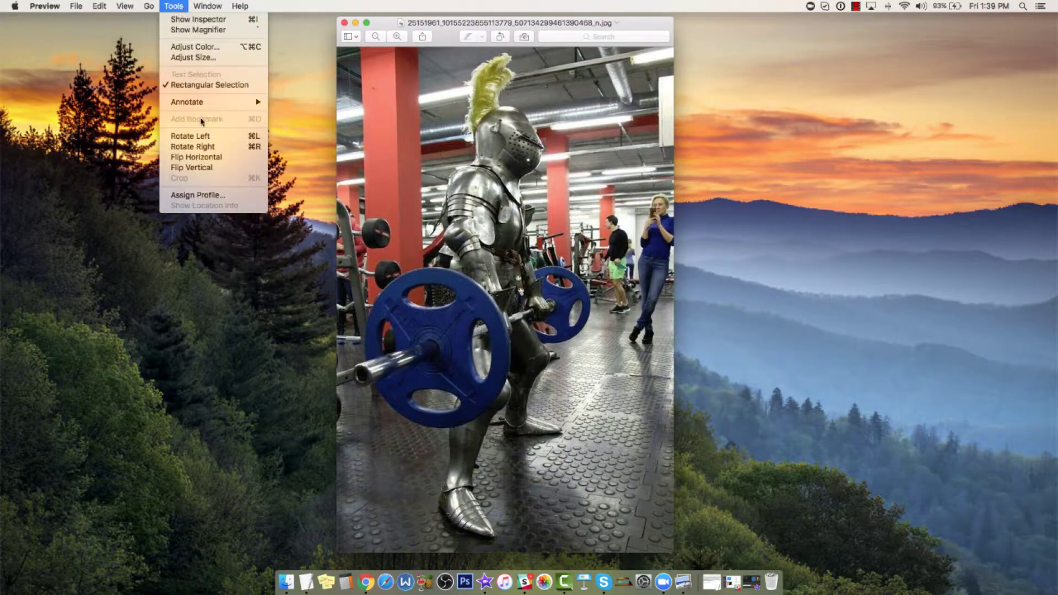
{"action": "mouse_move", "coordinate": [174, 6]}
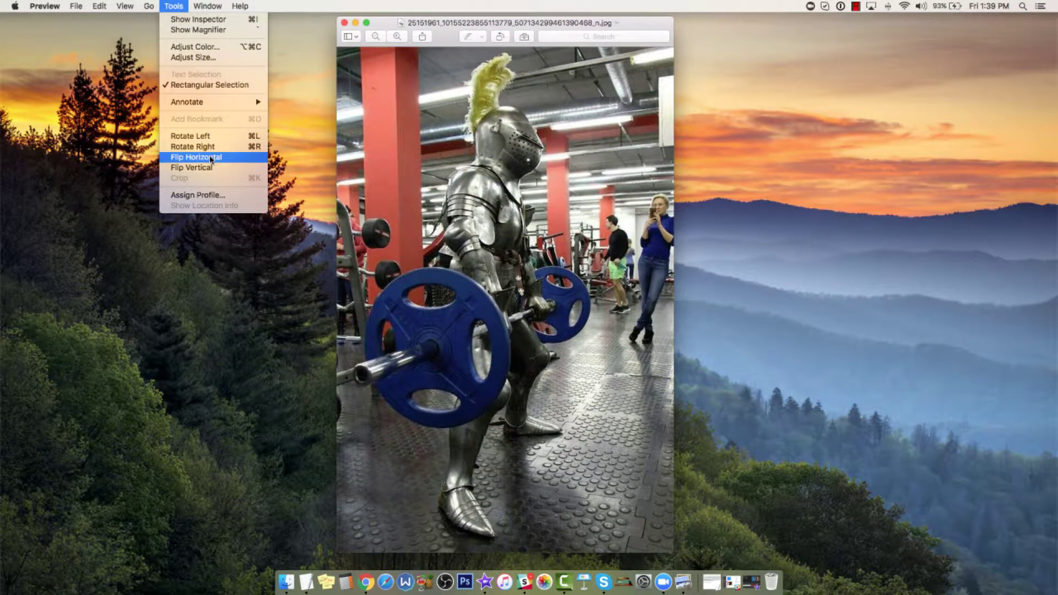
{"action": "left_click", "coordinate": [210, 158]}
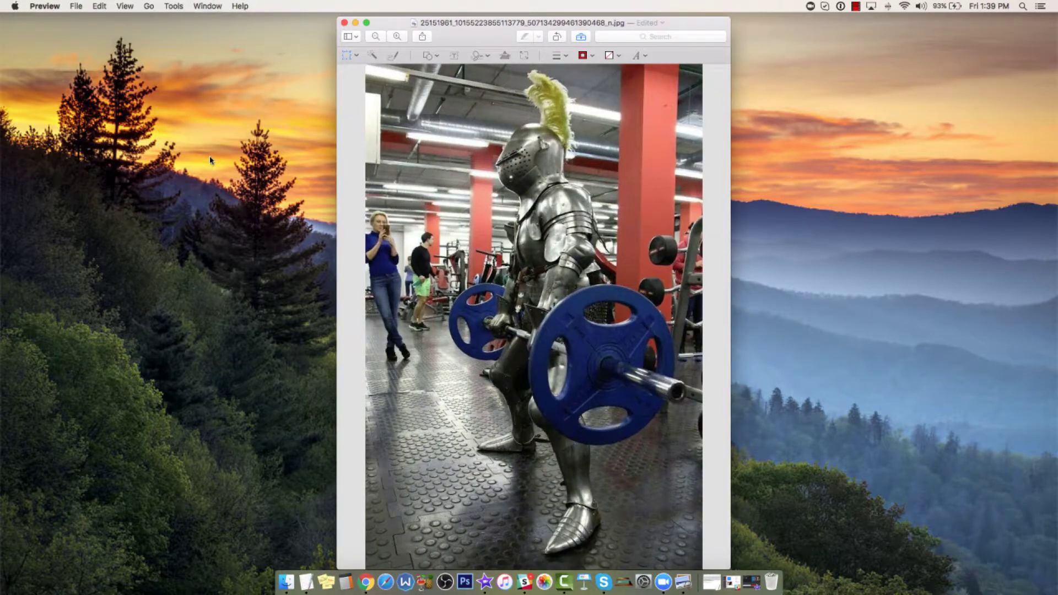
Step: Close the restored photo to save it, reopen and centre it, then open the password manager menu
{"action": "left_click", "coordinate": [345, 24]}
{"action": "double_click", "coordinate": [508, 285]}
{"action": "left_click_drag", "start_coordinate": [186, 23], "coordinate": [524, 24]}
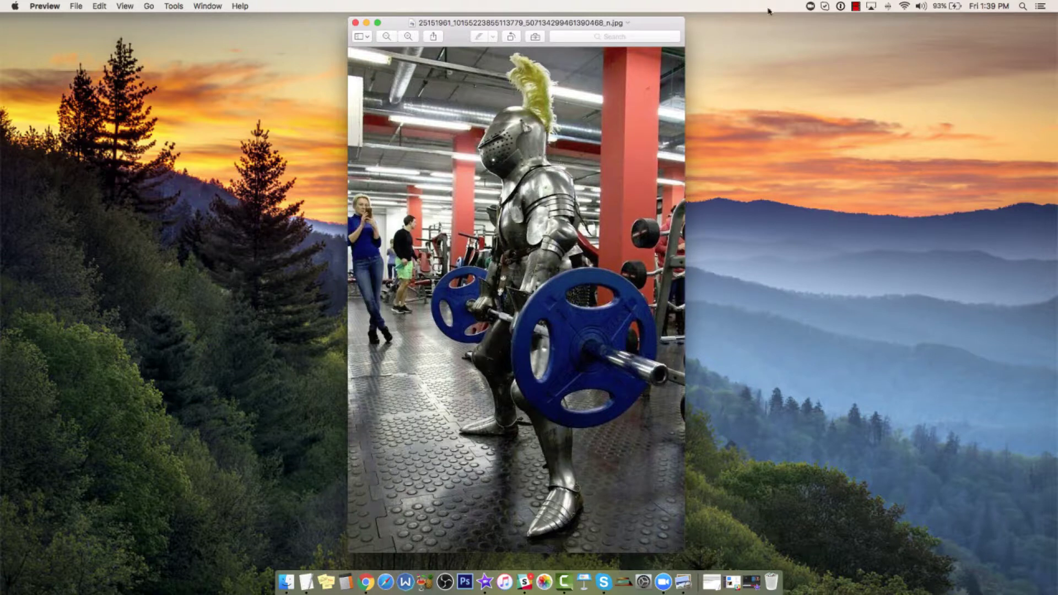
{"action": "left_click", "coordinate": [842, 5]}
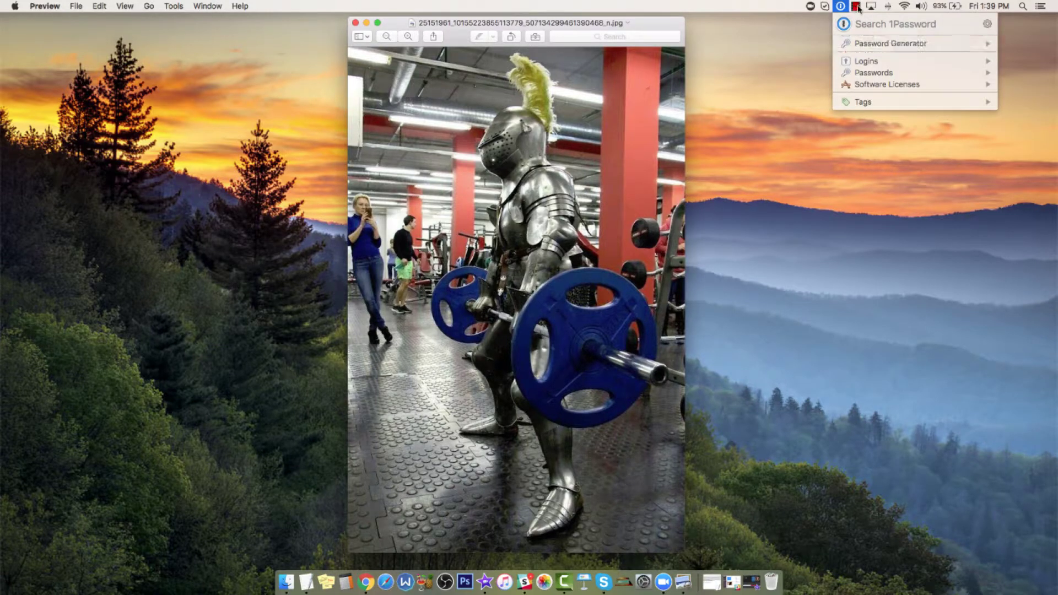